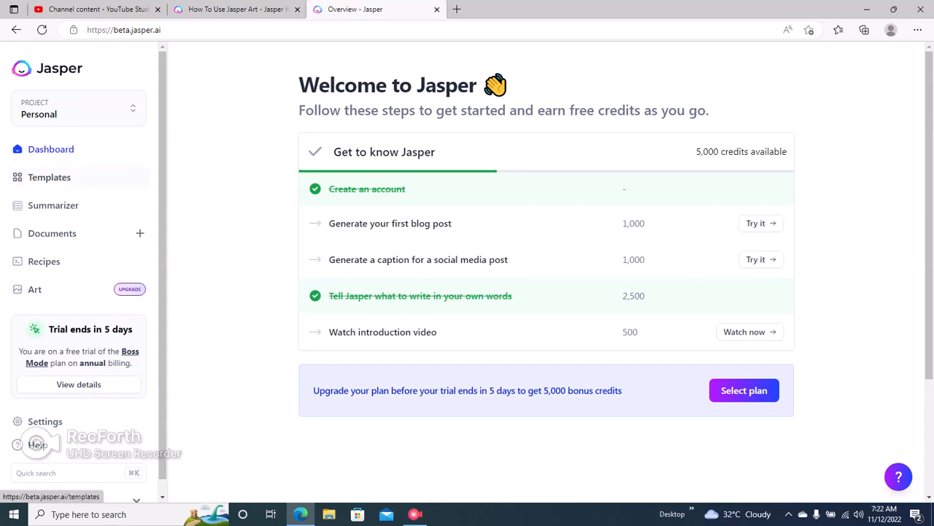
Create a new freeform document started from scratch
{"action": "left_click", "coordinate": [51, 233]}
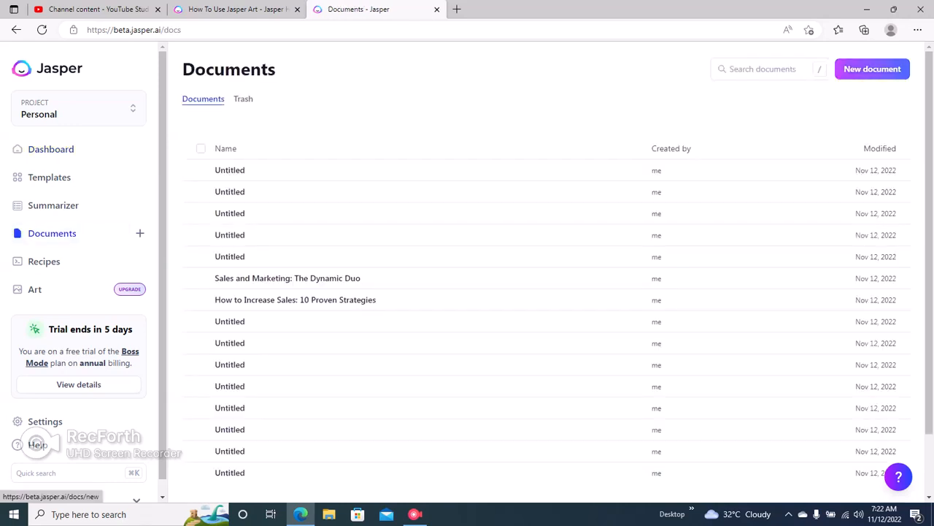
{"action": "left_click", "coordinate": [872, 69]}
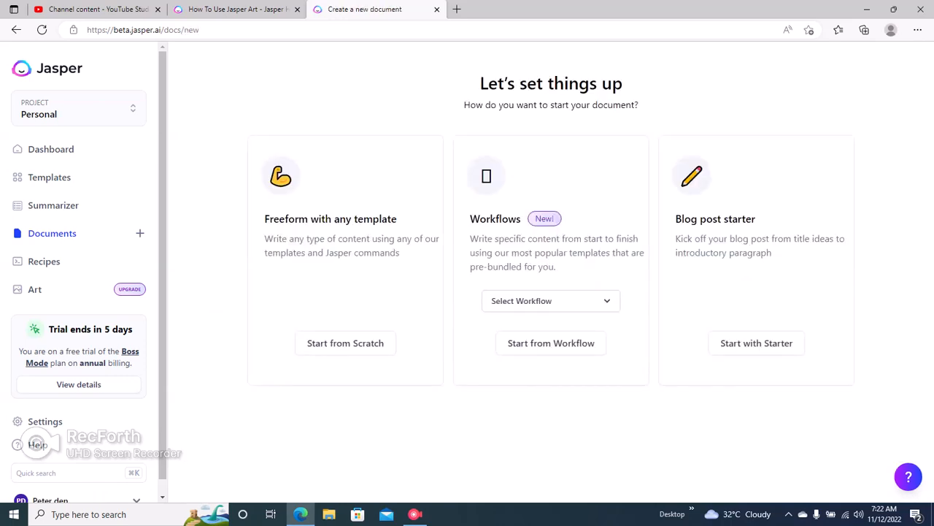
{"action": "left_click", "coordinate": [345, 343]}
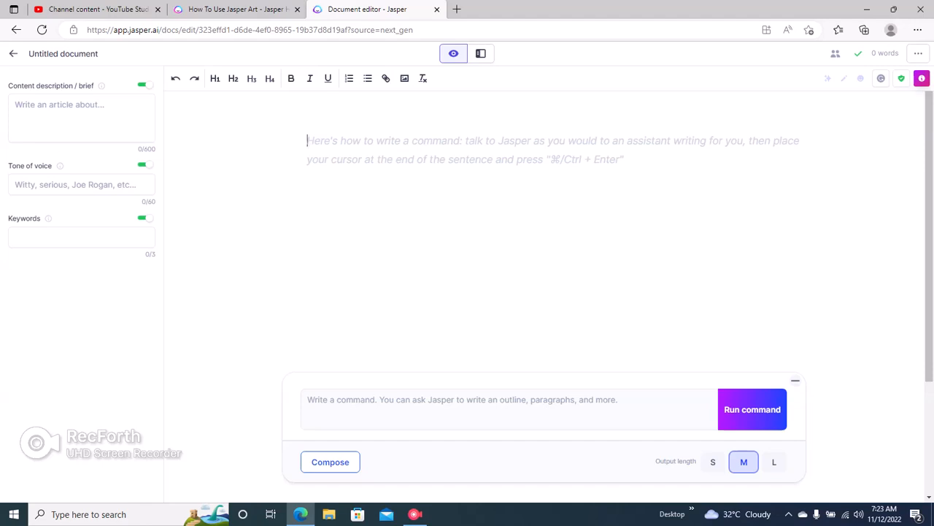
Begin the content description with "write a youtube video script on how to make money online"
{"action": "left_click_drag", "start_coordinate": [655, 461], "coordinate": [686, 461]}
{"action": "left_click", "coordinate": [81, 117]}
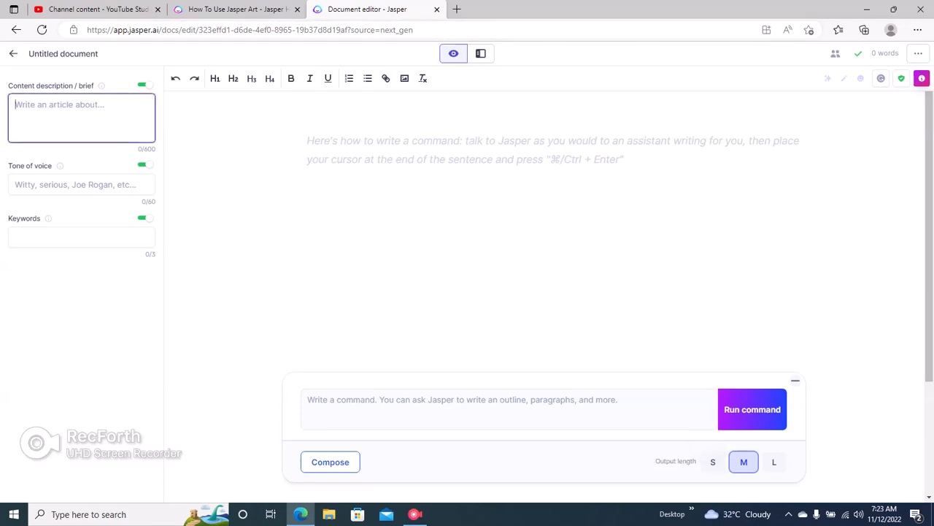
{"action": "left_click_drag", "start_coordinate": [9, 87], "coordinate": [120, 87]}
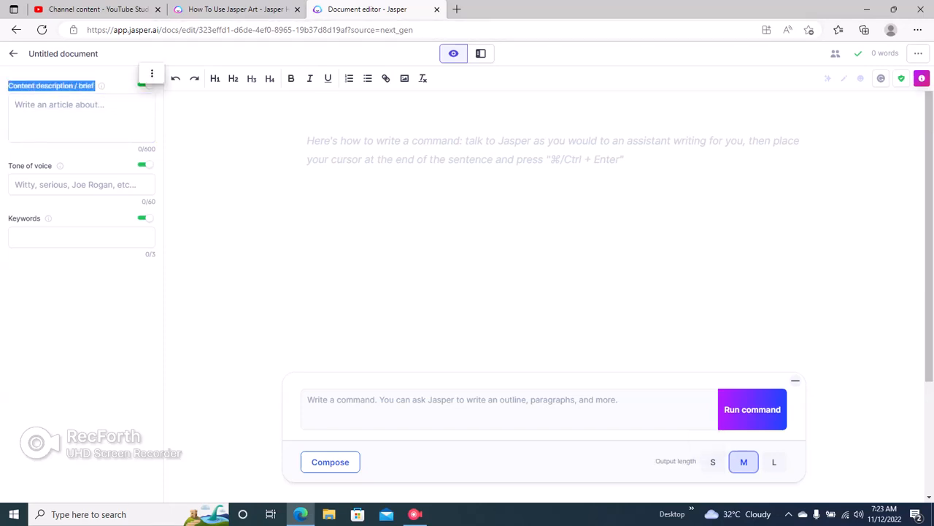
{"action": "left_click", "coordinate": [119, 108]}
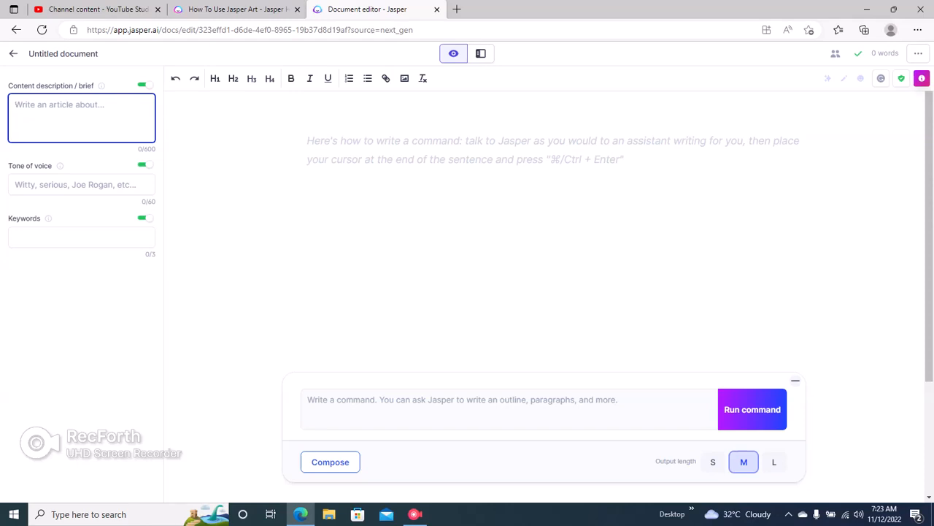
{"action": "type", "text": "write a youtube video script oon"}
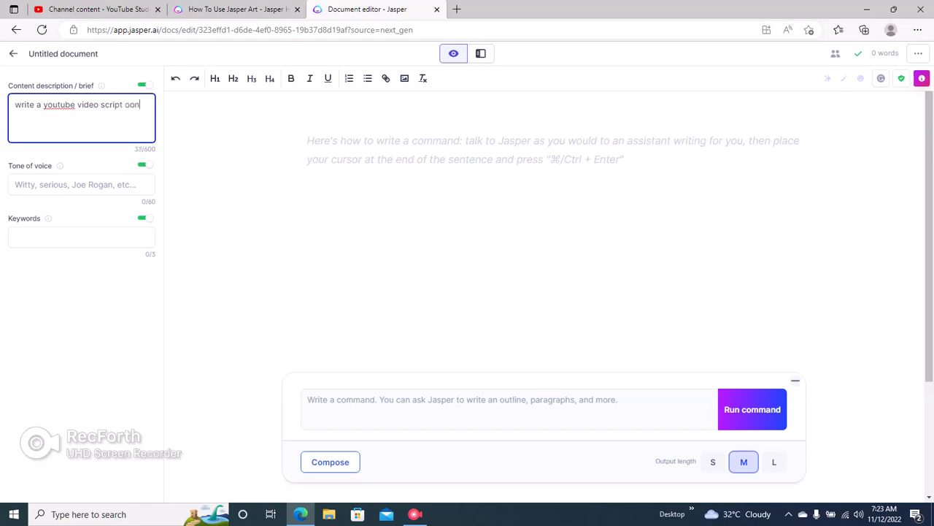
{"action": "key", "text": "BackSpace"}
{"action": "key", "text": "BackSpace"}
{"action": "type", "text": "n how to make money online"}
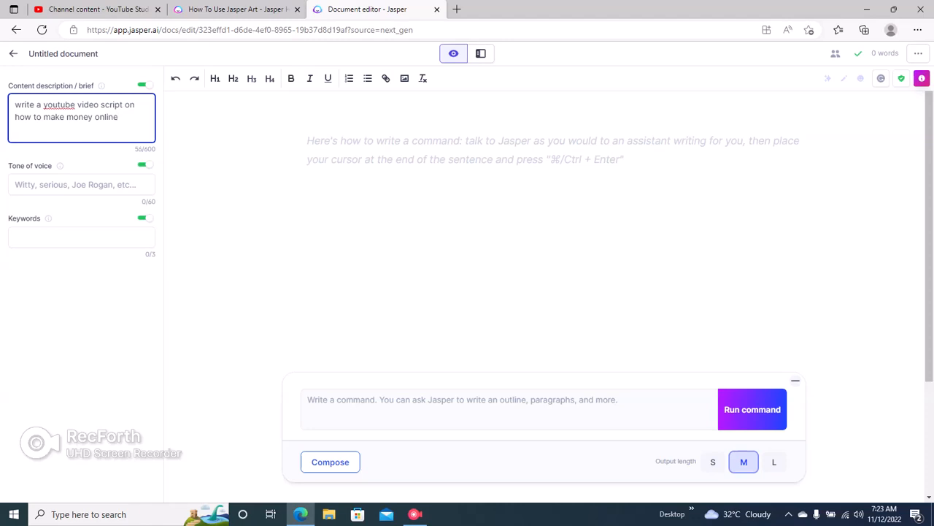
Add the lines "1 Youtube", "2 Dropshipping" and "3 Affiliate marketing" to the content description, separated by blank lines
{"action": "key", "text": "Return"}
{"action": "key", "text": "Return"}
{"action": "type", "text": "1 "}
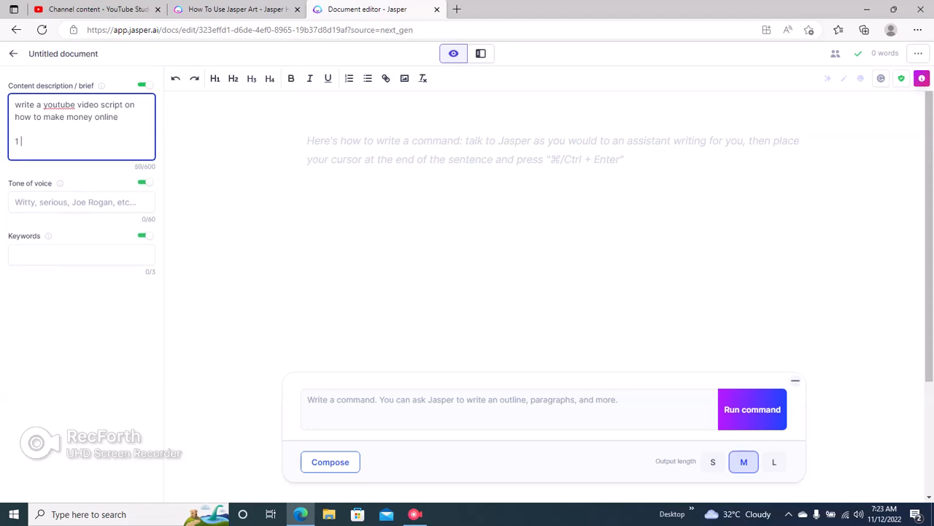
{"action": "type", "text": "Youtube"}
{"action": "key", "text": "Return"}
{"action": "key", "text": "Return"}
{"action": "type", "text": "2 "}
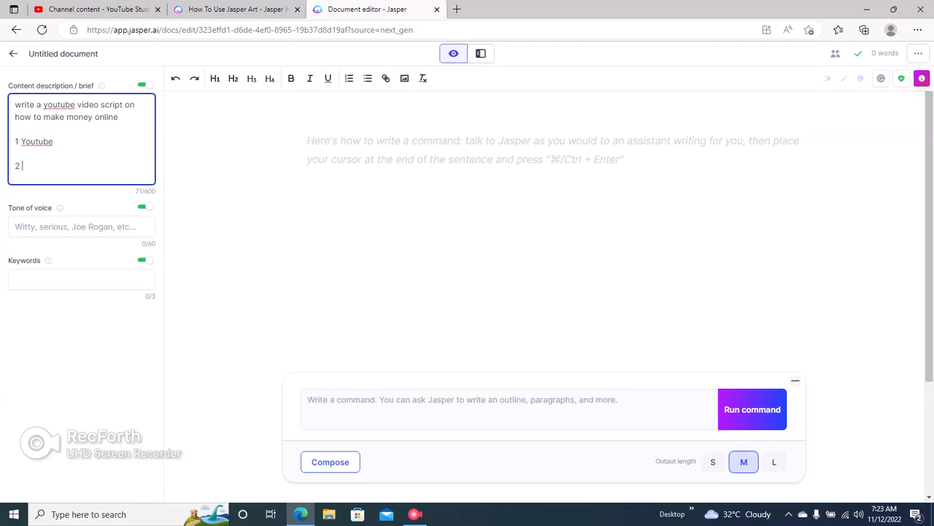
{"action": "type", "text": "Dropshipping"}
{"action": "key", "text": "Return"}
{"action": "key", "text": "Return"}
{"action": "type", "text": "3 Affiliate marketing"}
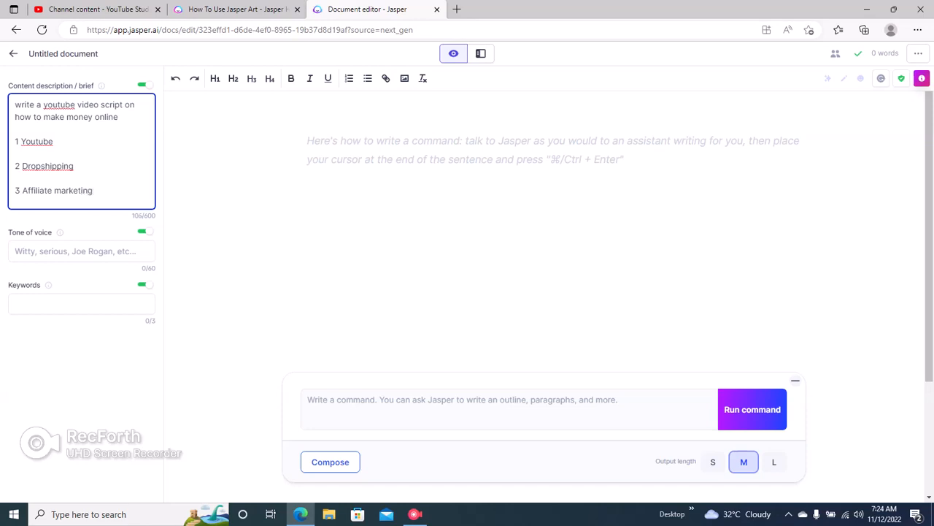
Set the tone of voice to "fun, conversational" and add the keyword "make money online"
{"action": "left_click", "coordinate": [82, 251]}
{"action": "key", "text": "Down"}
{"action": "key", "text": "Return"}
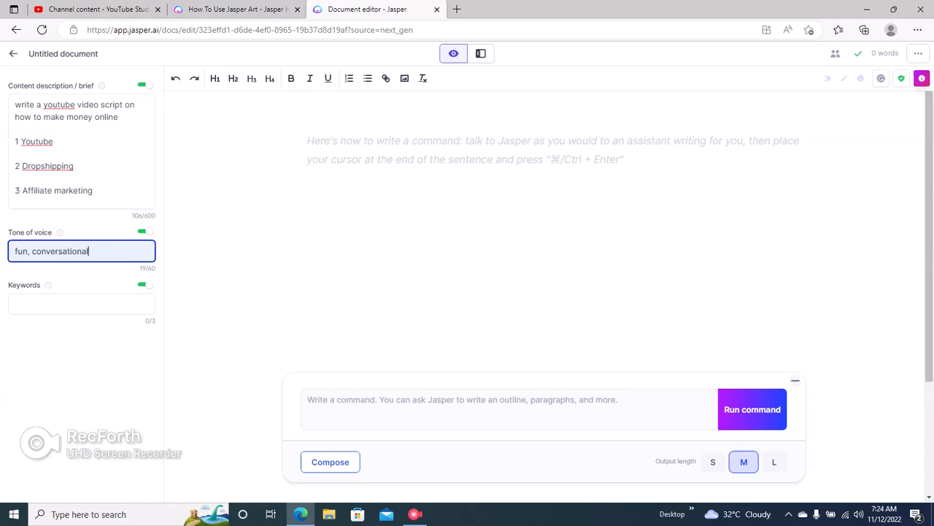
{"action": "left_click", "coordinate": [82, 304]}
{"action": "type", "text": "m"}
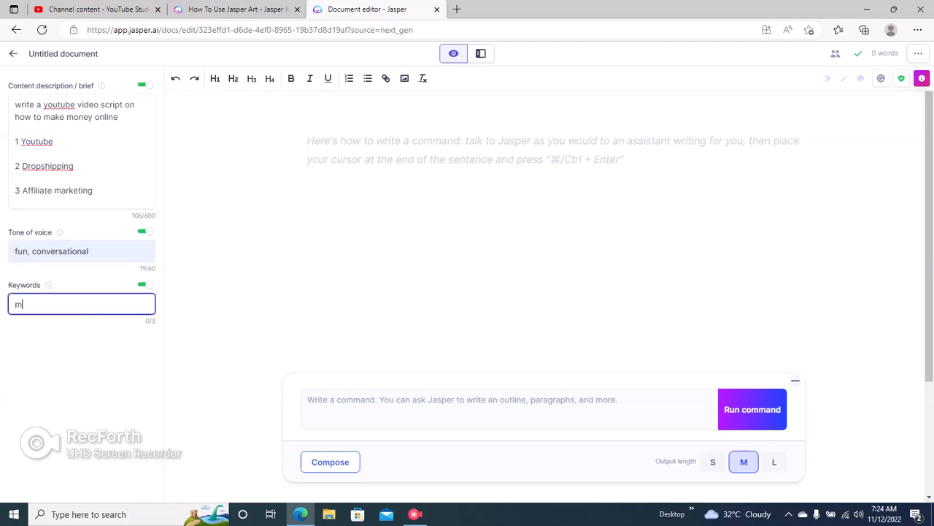
{"action": "type", "text": "ake money online"}
{"action": "key", "text": "Return"}
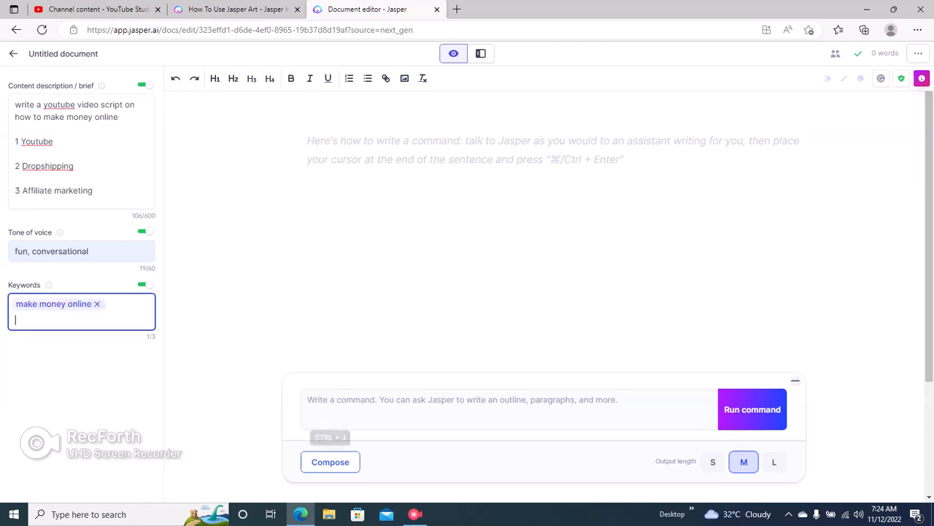
Set the output length to L
{"action": "left_click_drag", "start_coordinate": [656, 462], "coordinate": [695, 461]}
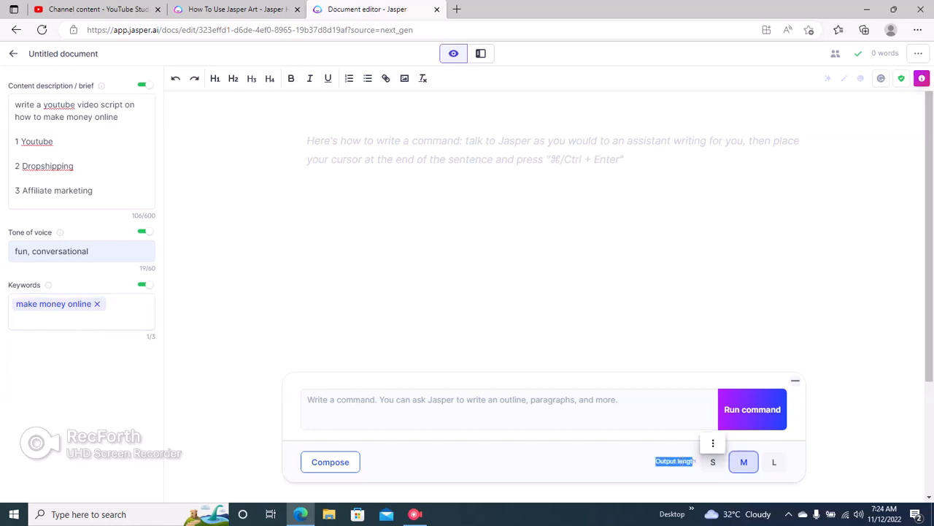
{"action": "left_click", "coordinate": [774, 461]}
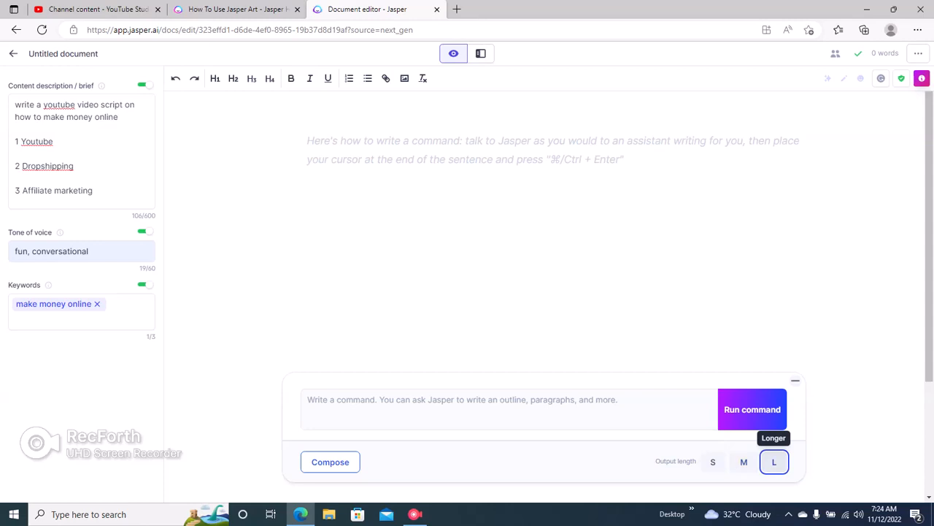
{"action": "left_click", "coordinate": [307, 141]}
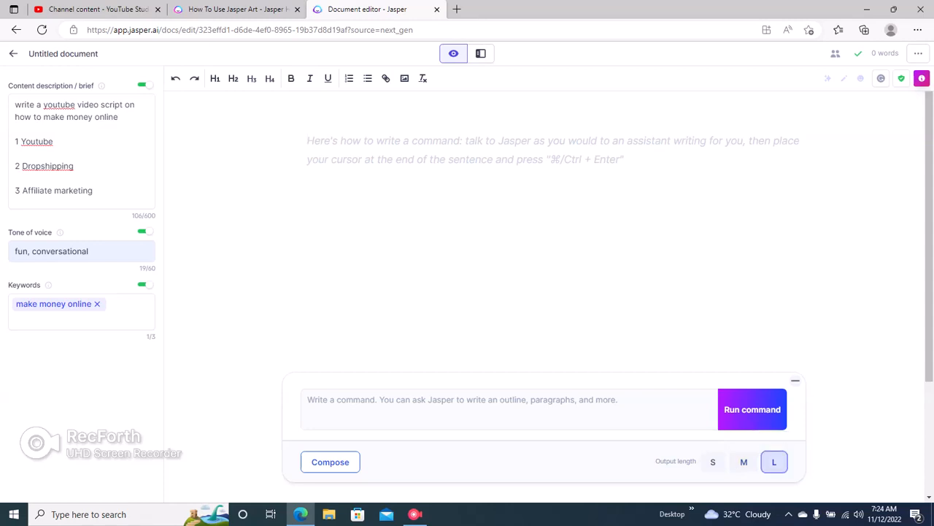
Copy "how to make money online" from the brief into the document body as a Header 1 title, followed by a new line
{"action": "left_click_drag", "start_coordinate": [15, 116], "coordinate": [118, 117]}
{"action": "key", "text": "ctrl+c"}
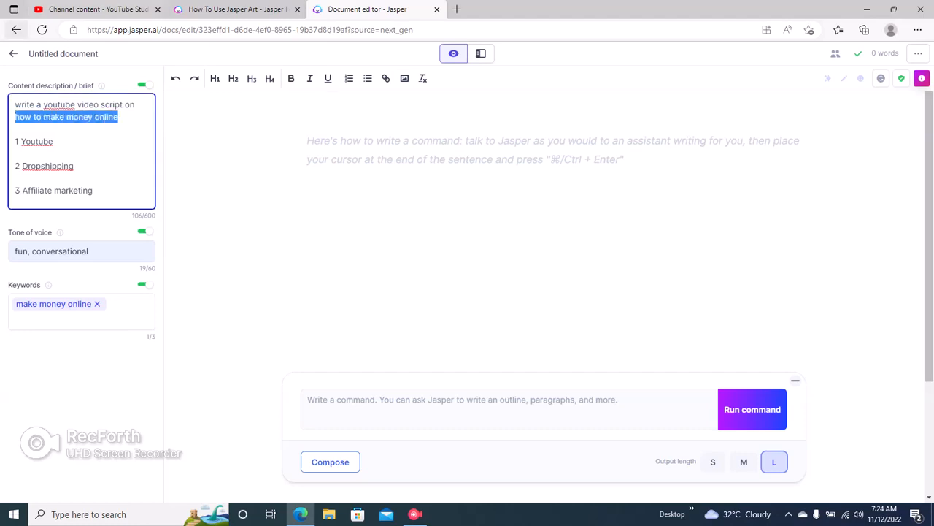
{"action": "left_click", "coordinate": [309, 140]}
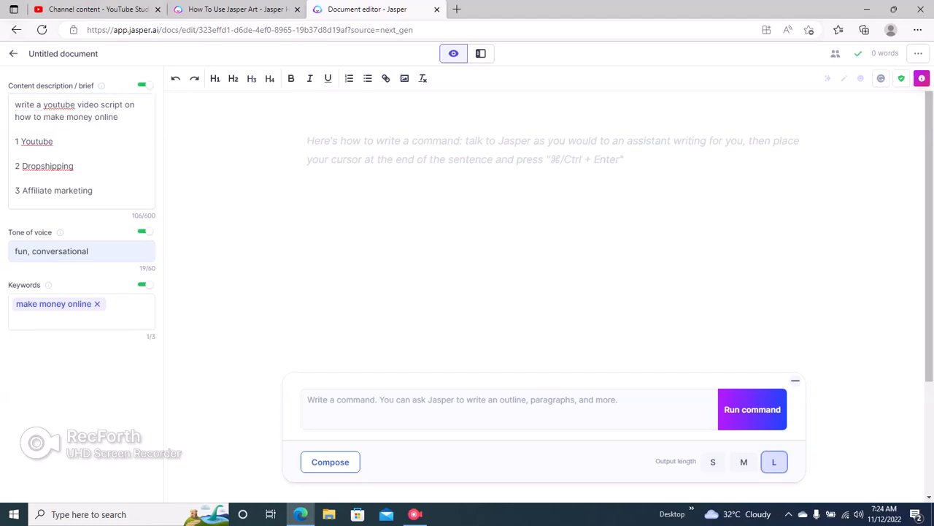
{"action": "key", "text": "ctrl+v"}
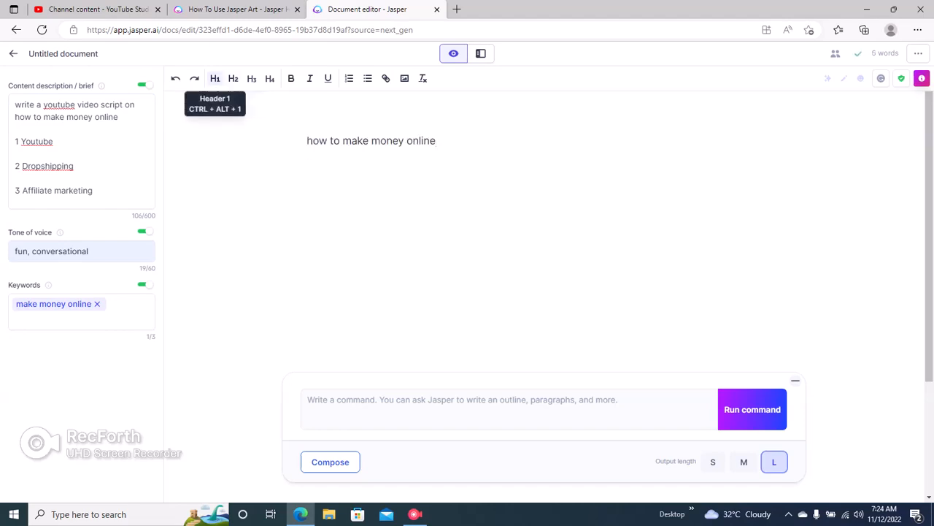
{"action": "left_click", "coordinate": [215, 79]}
{"action": "key", "text": "End"}
{"action": "key", "text": "Return"}
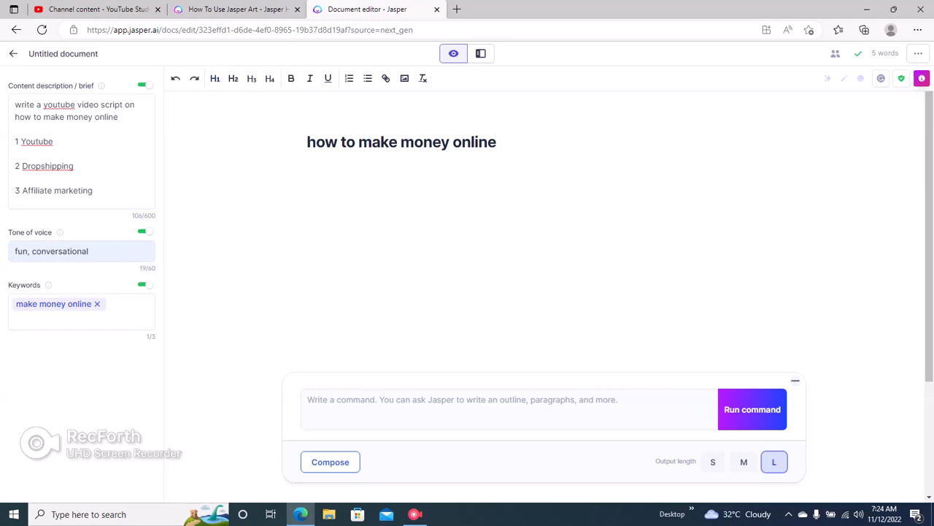
Write the two note lines "CTRL + ENTER" and "COMMAND + ENTER" below the heading
{"action": "type", "text": "CTRL + ENTER"}
{"action": "key", "text": "Return"}
{"action": "type", "text": "COMMA"}
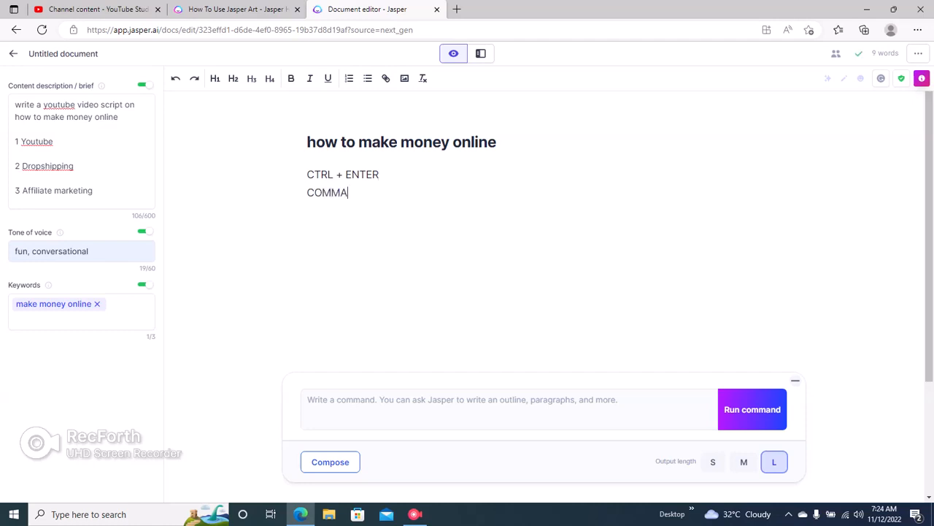
{"action": "type", "text": "ND + ENTER"}
Insert the command "write an intro hook" directly below the heading, add a blank line after it, and run the command
{"action": "left_click", "coordinate": [497, 143]}
{"action": "key", "text": "Return"}
{"action": "type", "text": "write an intro hook"}
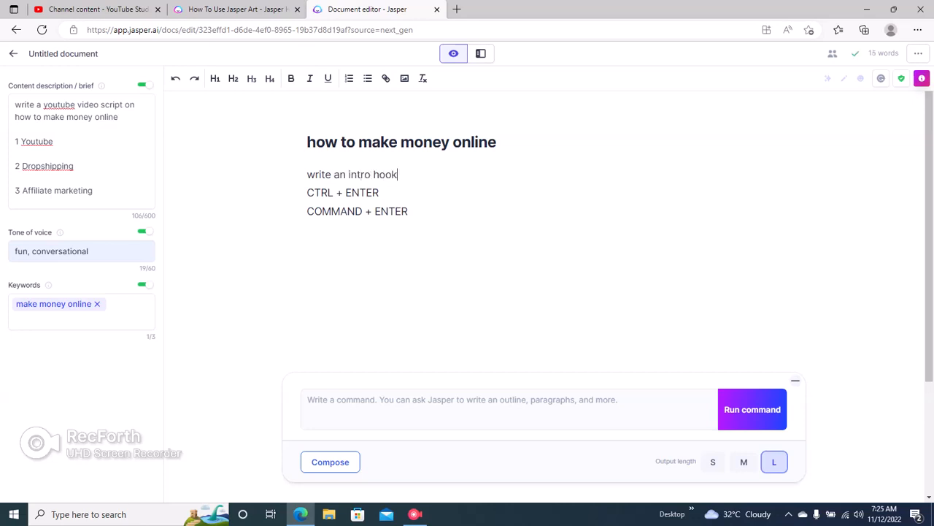
{"action": "key", "text": "Return"}
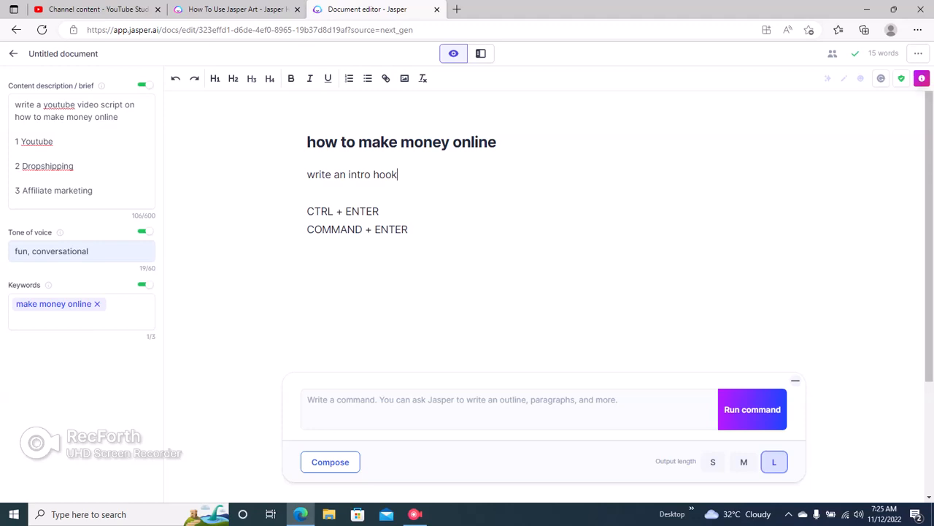
{"action": "key", "text": "ctrl+Return"}
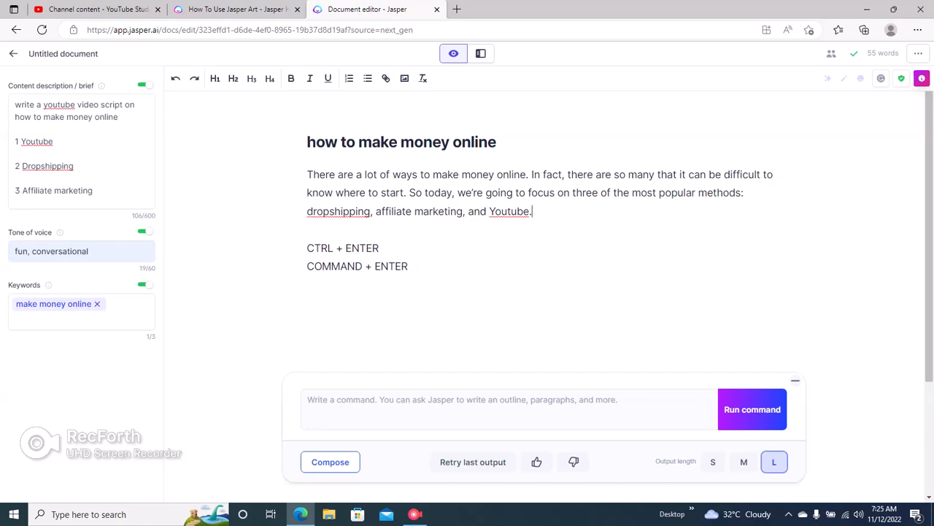
Replace the two note lines at the end of the document with "CTRL + J" and "COMMAND + J"
{"action": "key", "text": "ctrl+shift+End"}
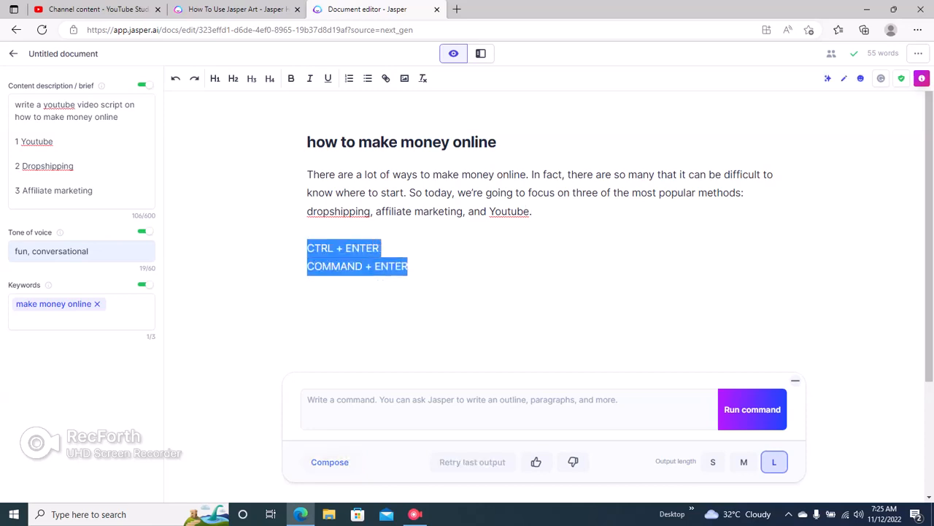
{"action": "key", "text": "BackSpace"}
{"action": "type", "text": "CTR"}
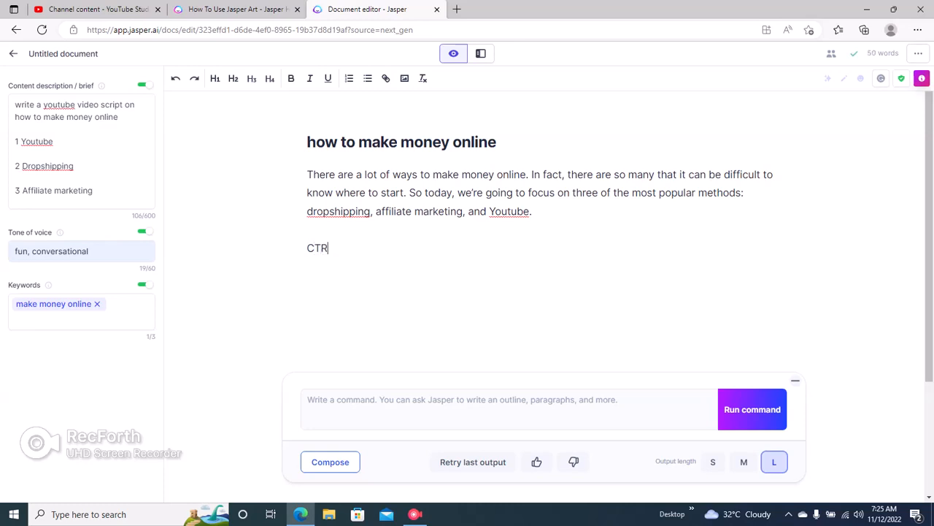
{"action": "type", "text": "L + J"}
{"action": "key", "text": "Return"}
{"action": "type", "text": "COMMAND + J"}
Have Jasper compose the script's continuation after the intro paragraph
{"action": "key", "text": "ctrl+j"}
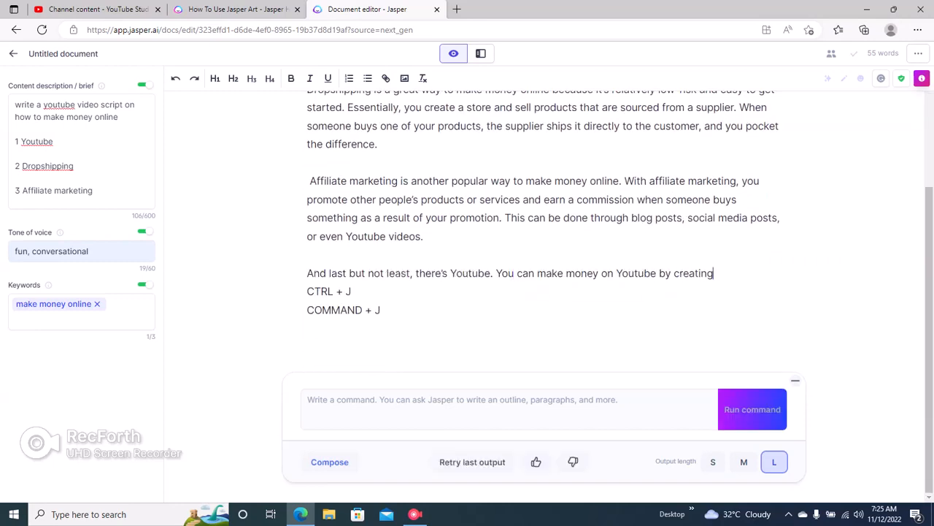
{"action": "key", "text": "ctrl+j"}
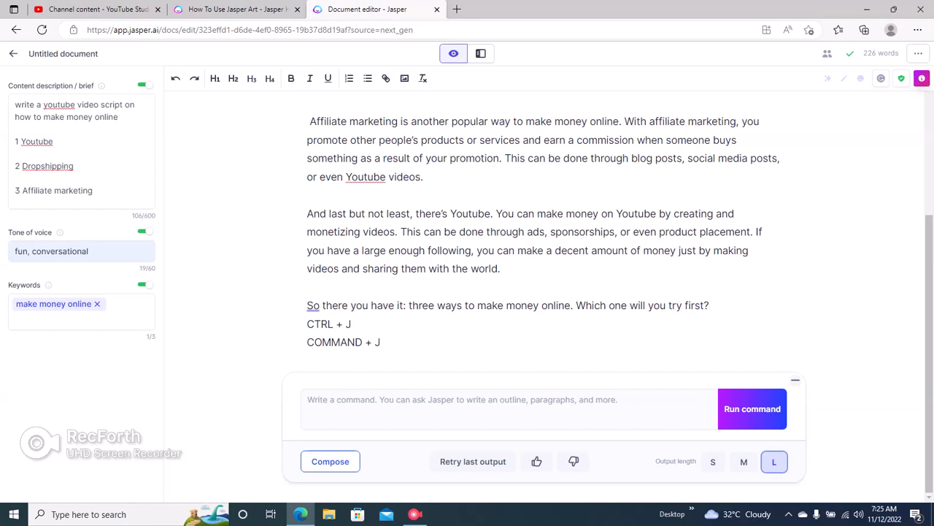
Delete the closing "So there you have it" line together with the two note lines below it
{"action": "key", "text": "Home"}
{"action": "key", "text": "ctrl+shift+End"}
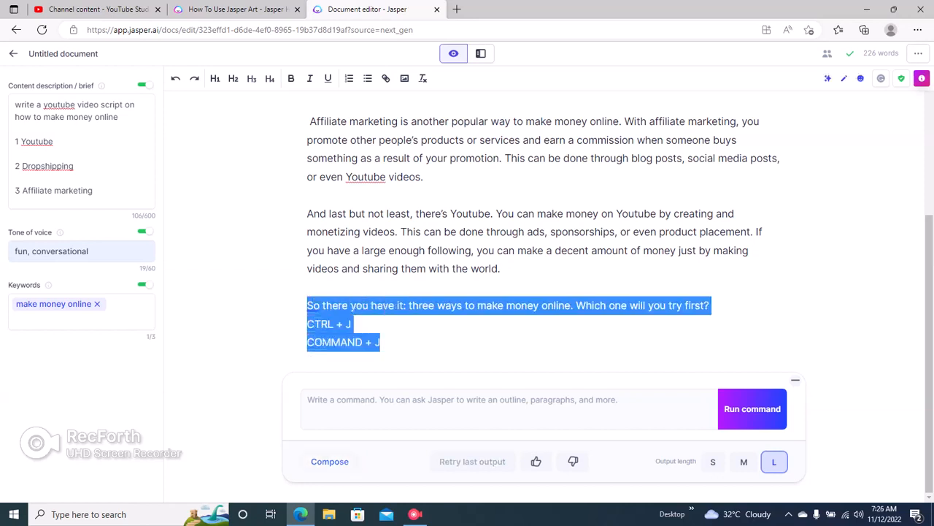
{"action": "key", "text": "BackSpace"}
Check the script against the three topics in the brief and have Jasper continue composing after the final Youtube paragraph
{"action": "key", "text": "ctrl+Home"}
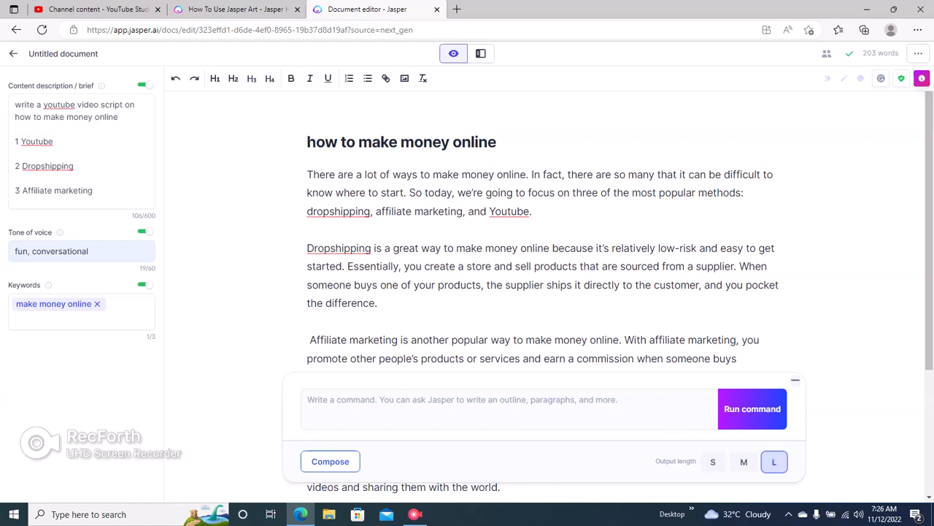
{"action": "left_click_drag", "start_coordinate": [15, 141], "coordinate": [93, 190]}
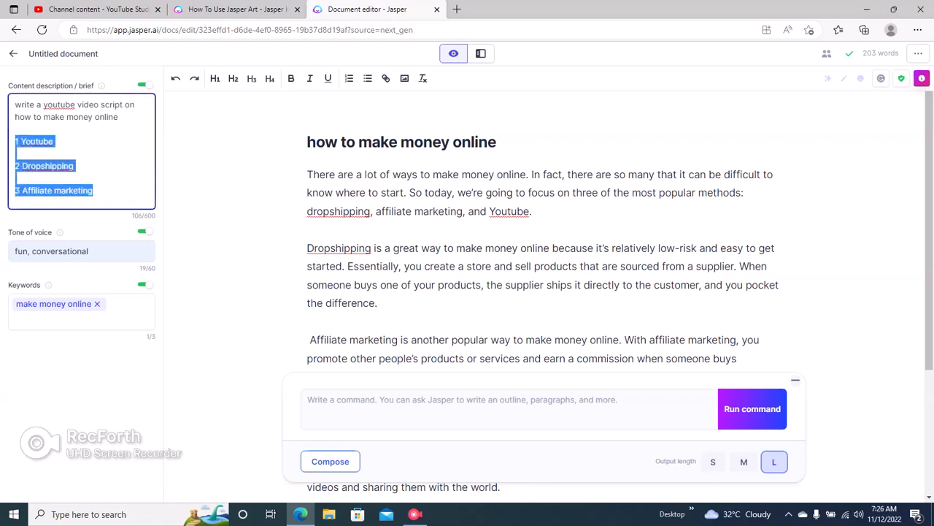
{"action": "left_click", "coordinate": [92, 190]}
{"action": "scroll", "coordinate": [540, 292], "scroll_direction": "down", "scroll_amount": 2}
{"action": "left_click", "coordinate": [501, 355]}
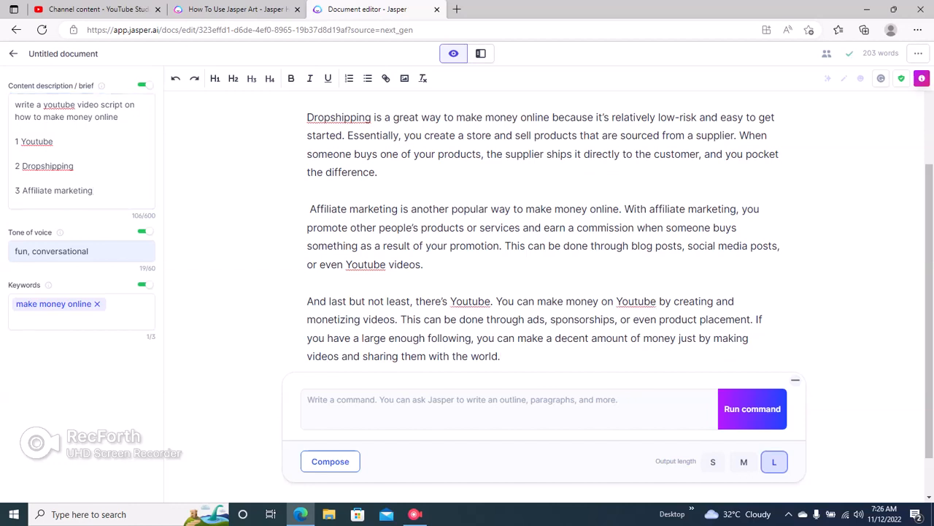
{"action": "type", "text": "You"}
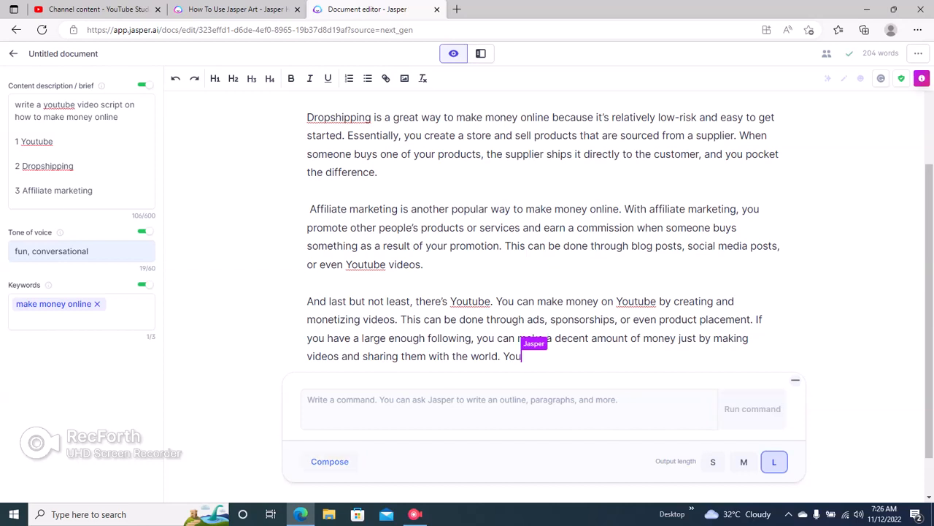